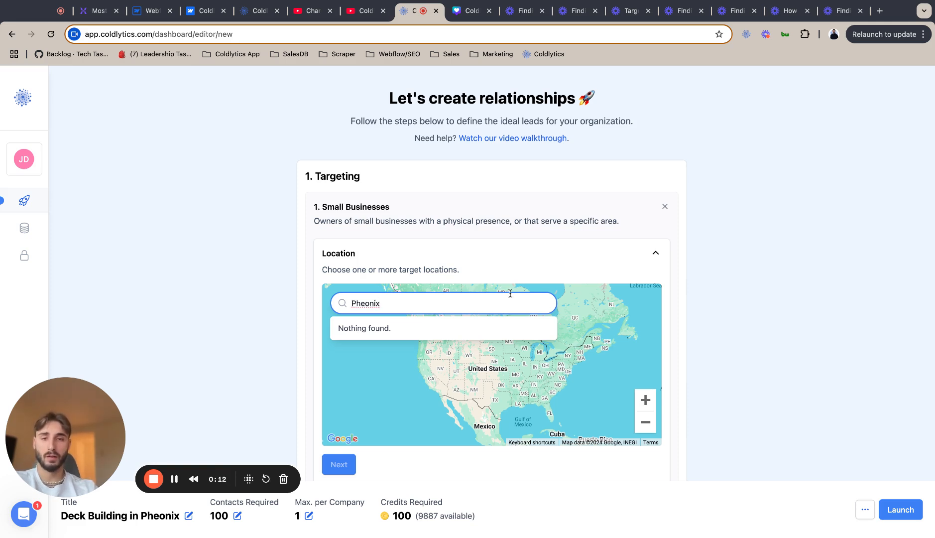
Replace the misspelled location search with "Arizona" and choose Phoenix, AZ, USA as the target location
{"action": "key", "text": "BackSpace"}
{"action": "key", "text": "BackSpace"}
{"action": "key", "text": "BackSpace"}
{"action": "key", "text": "BackSpace"}
{"action": "key", "text": "BackSpace"}
{"action": "key", "text": "BackSpace"}
{"action": "key", "text": "BackSpace"}
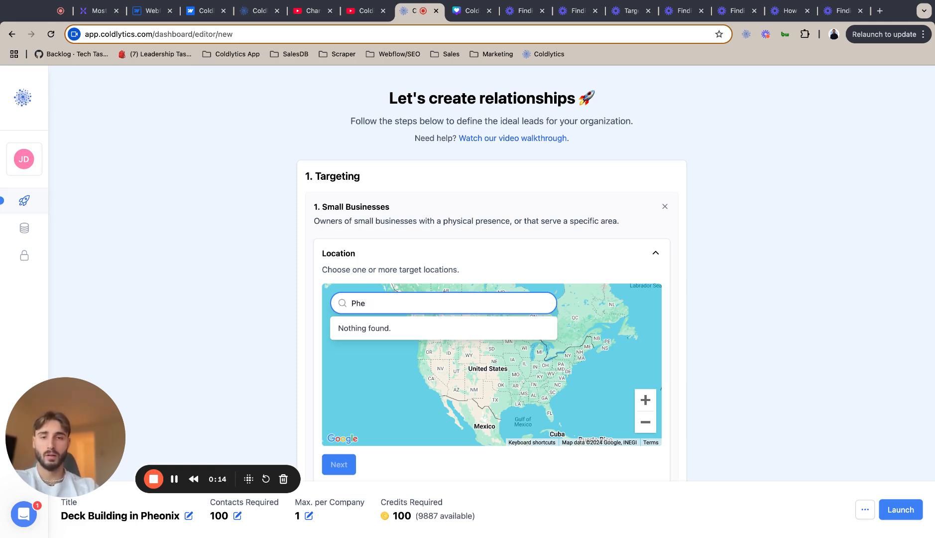
{"action": "type", "text": "Arizona"}
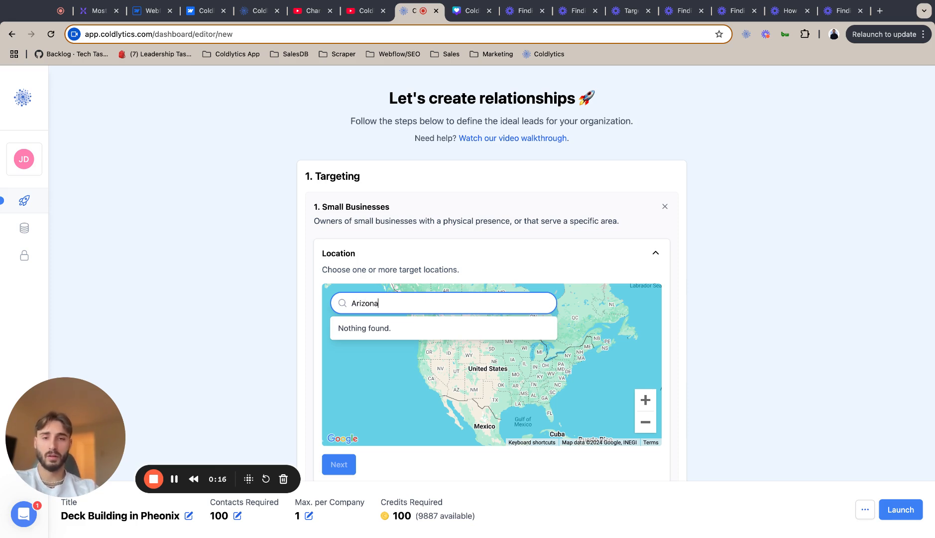
{"action": "left_click", "coordinate": [452, 367]}
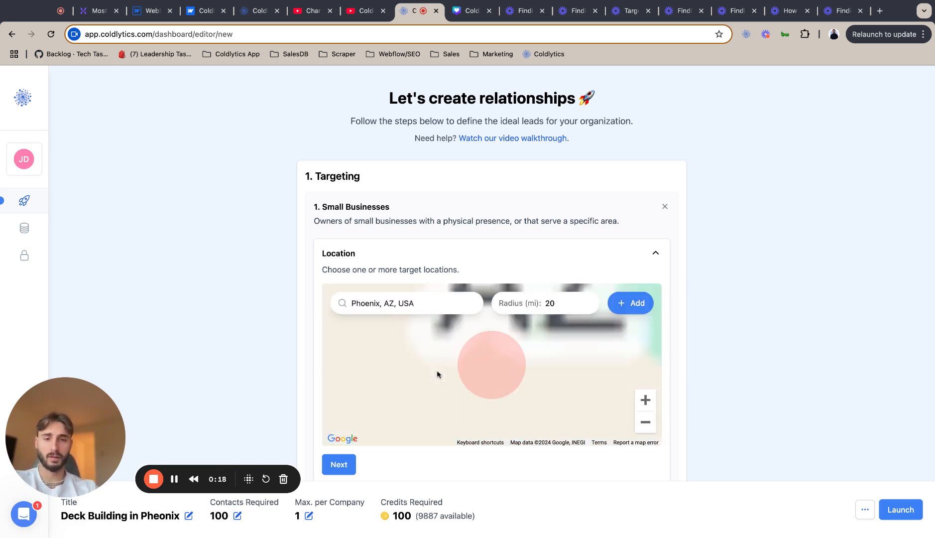
Set the Phoenix search radius to 25 miles, add the location to the targeting and continue to the industry section
{"action": "left_click", "coordinate": [587, 301]}
{"action": "left_click", "coordinate": [587, 300]}
{"action": "left_click", "coordinate": [587, 300]}
{"action": "left_click", "coordinate": [587, 300]}
{"action": "left_click", "coordinate": [587, 300]}
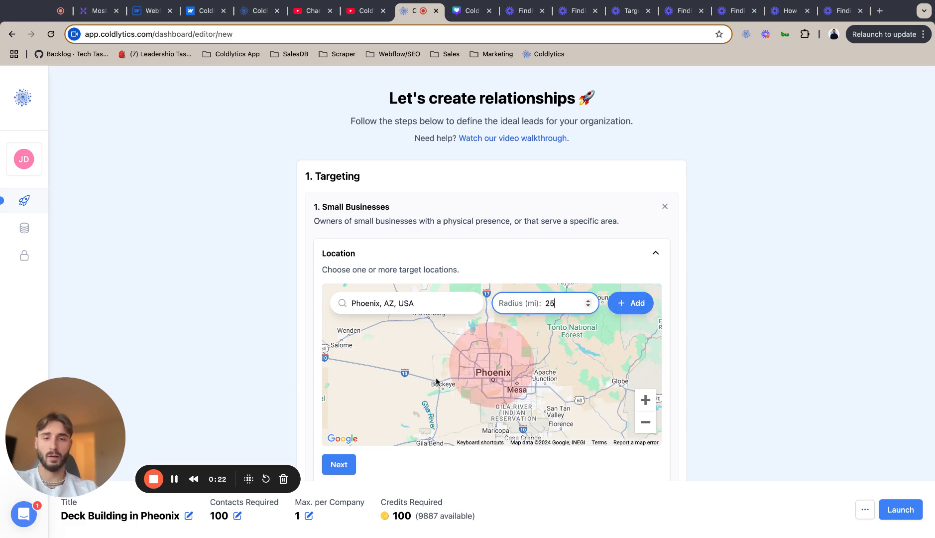
{"action": "left_click", "coordinate": [630, 303]}
{"action": "scroll", "coordinate": [347, 407], "scroll_direction": "down", "scroll_amount": 3}
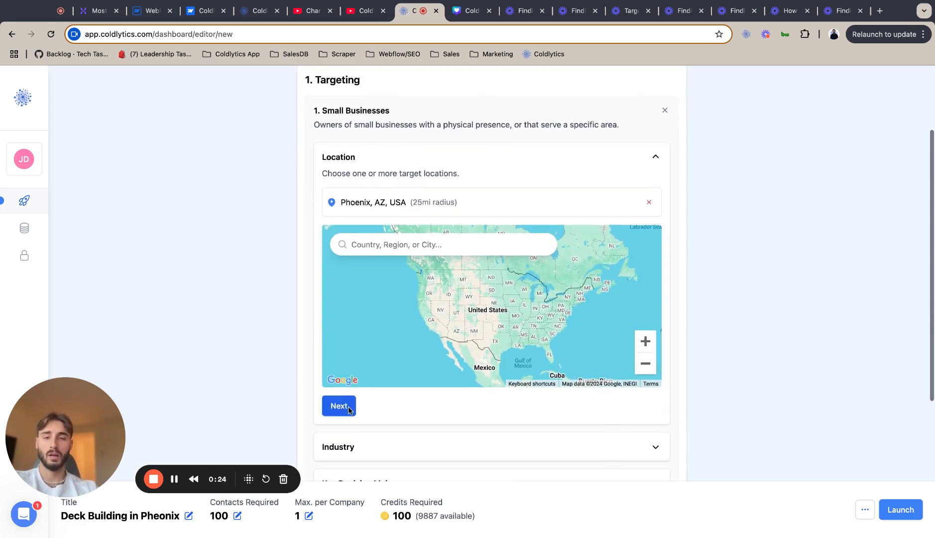
{"action": "left_click", "coordinate": [339, 386]}
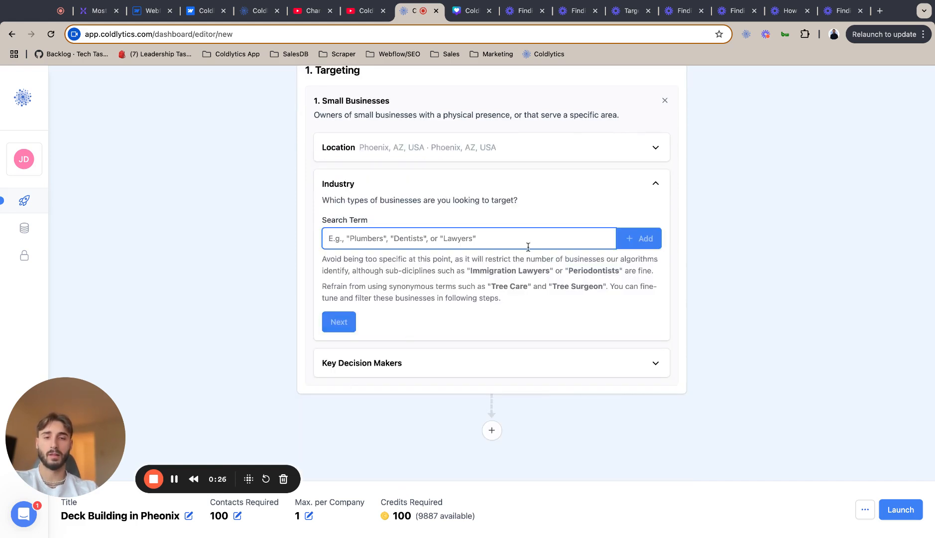
Add "Deck Building" as the industry search term and continue to the key decision makers
{"action": "type", "text": "D"}
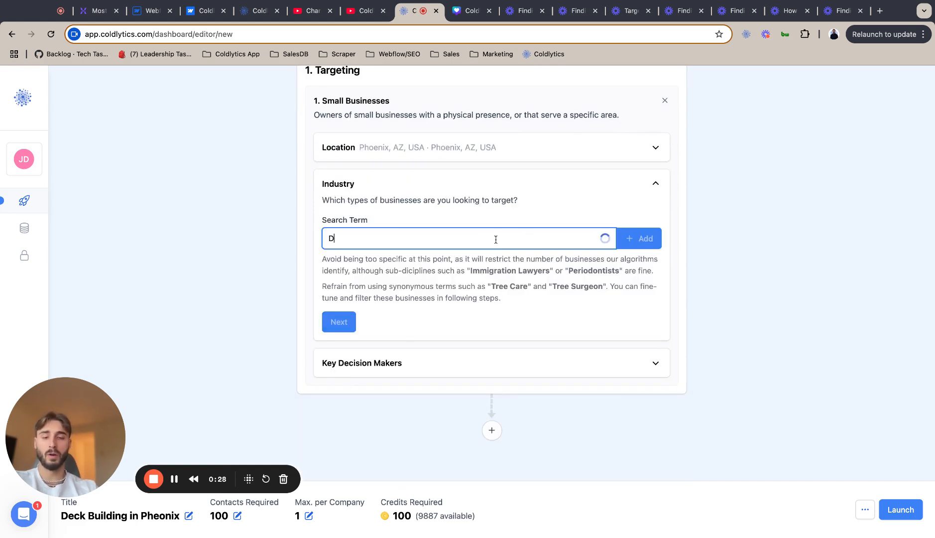
{"action": "type", "text": "eck Bulding"}
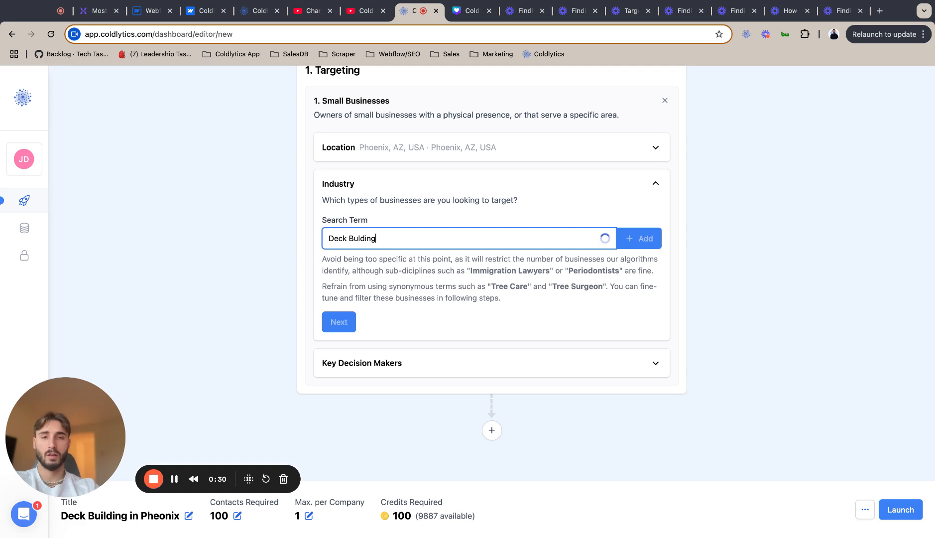
{"action": "left_click", "coordinate": [356, 239]}
{"action": "type", "text": "i"}
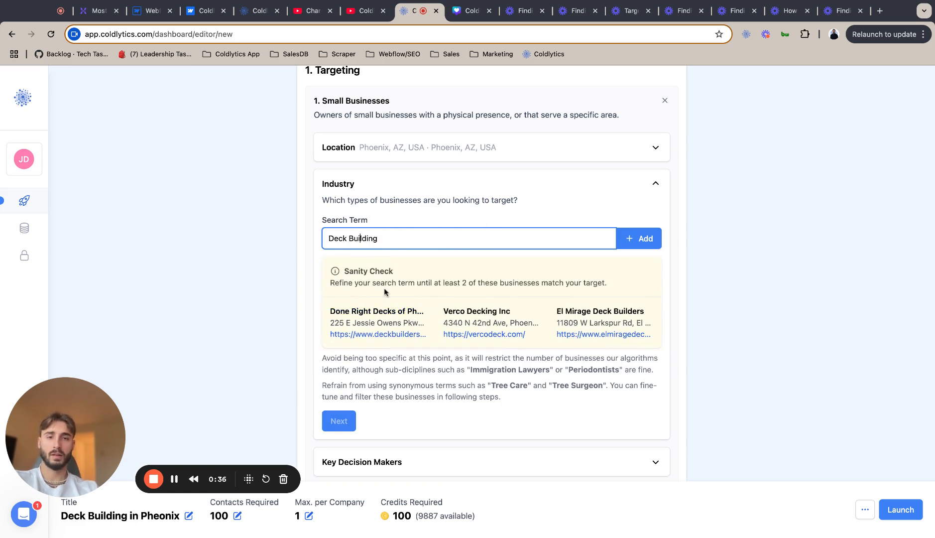
{"action": "left_click", "coordinate": [641, 238]}
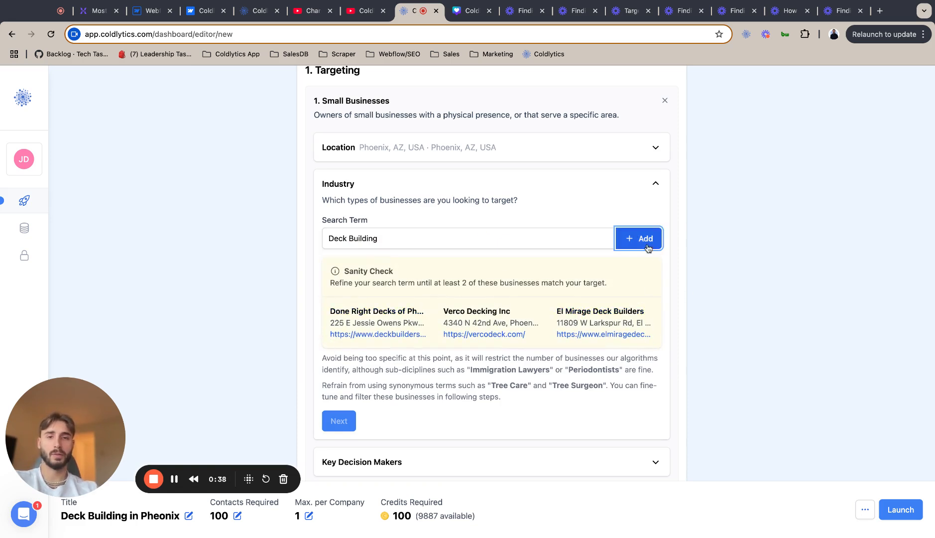
{"action": "left_click", "coordinate": [343, 360]}
Select Owners/Founders and Directors & Executives as the decision makers' seniority levels and complete the targeting step
{"action": "left_click", "coordinate": [393, 286]}
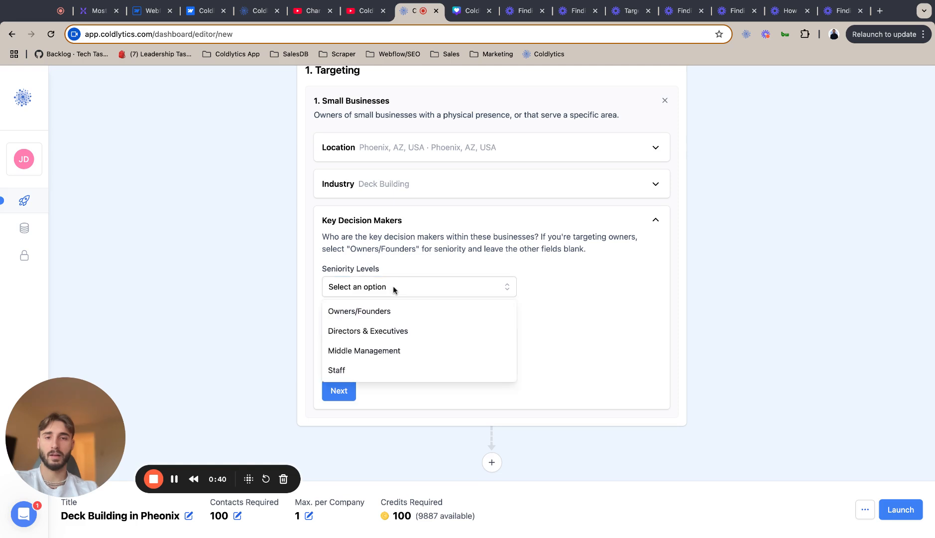
{"action": "left_click", "coordinate": [391, 311]}
{"action": "left_click", "coordinate": [387, 316]}
{"action": "left_click", "coordinate": [386, 331]}
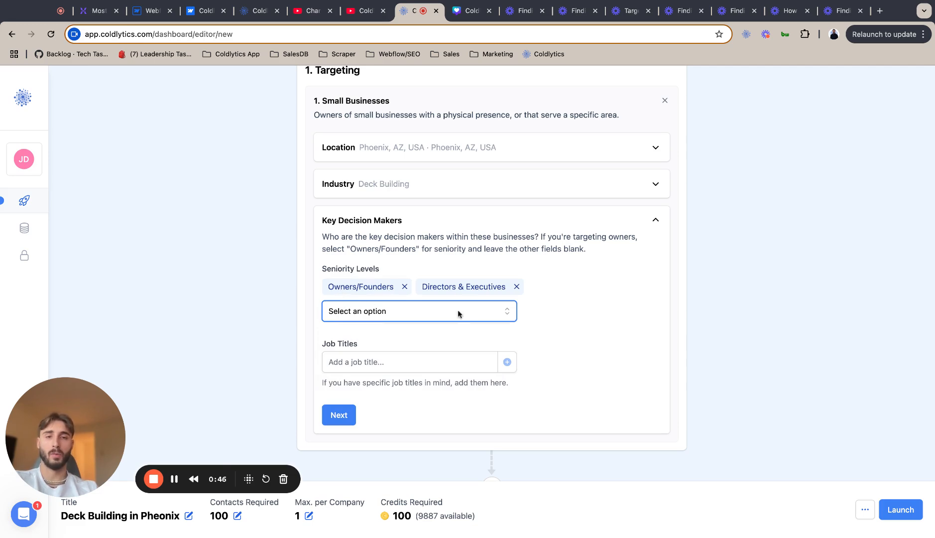
{"action": "left_click", "coordinate": [335, 416]}
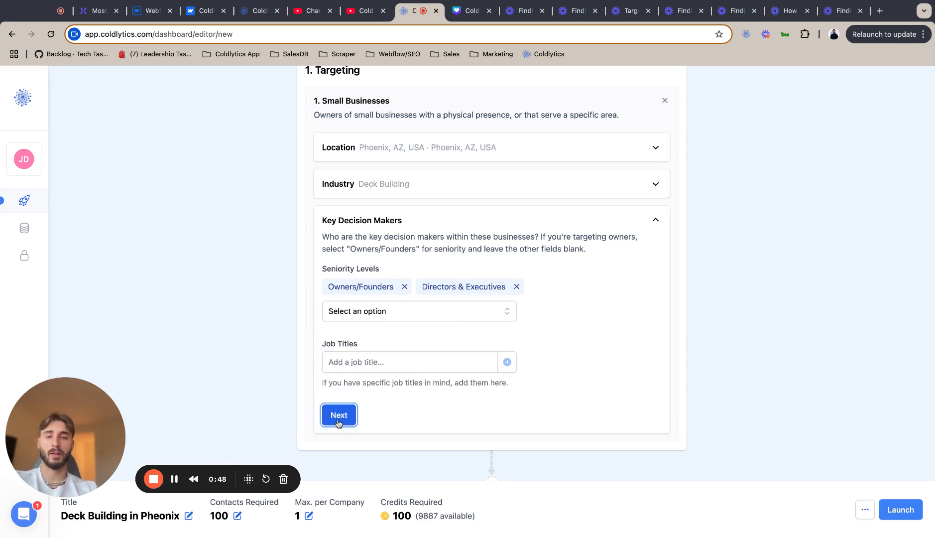
Add a firmographic Google Reviews filter with a review score between 3 and 5
{"action": "left_click", "coordinate": [434, 434]}
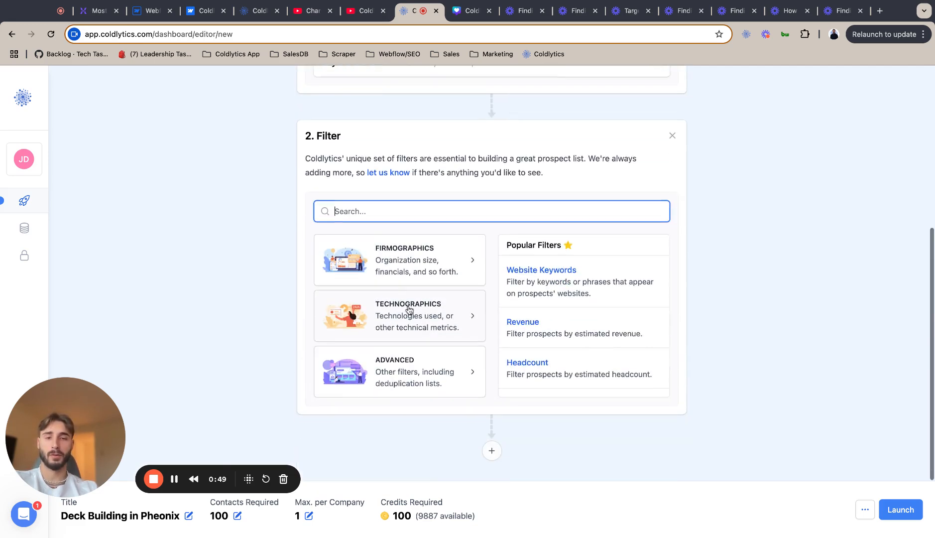
{"action": "left_click", "coordinate": [427, 249]}
{"action": "scroll", "coordinate": [411, 292], "scroll_direction": "down", "scroll_amount": 5}
{"action": "left_click", "coordinate": [411, 296]}
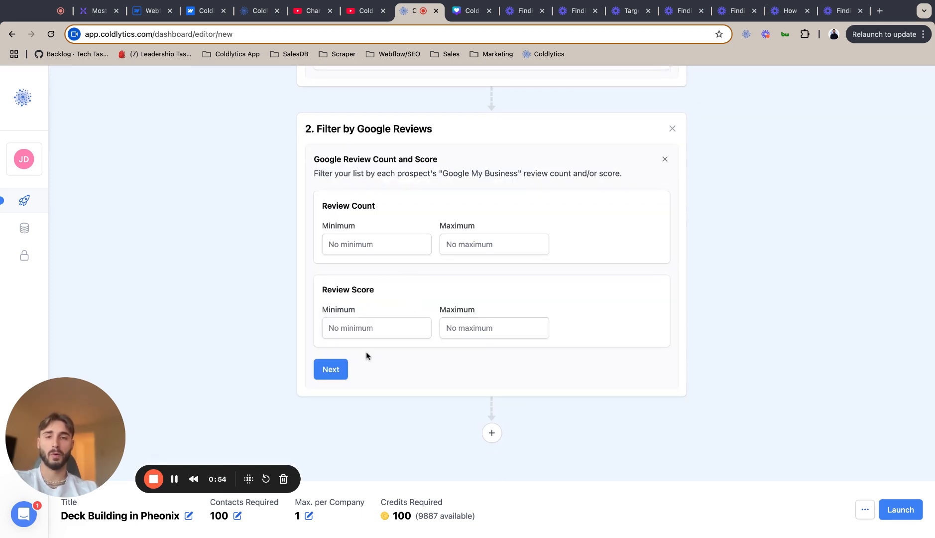
{"action": "left_click", "coordinate": [371, 330]}
{"action": "type", "text": "3"}
{"action": "left_click", "coordinate": [447, 331]}
{"action": "type", "text": "5"}
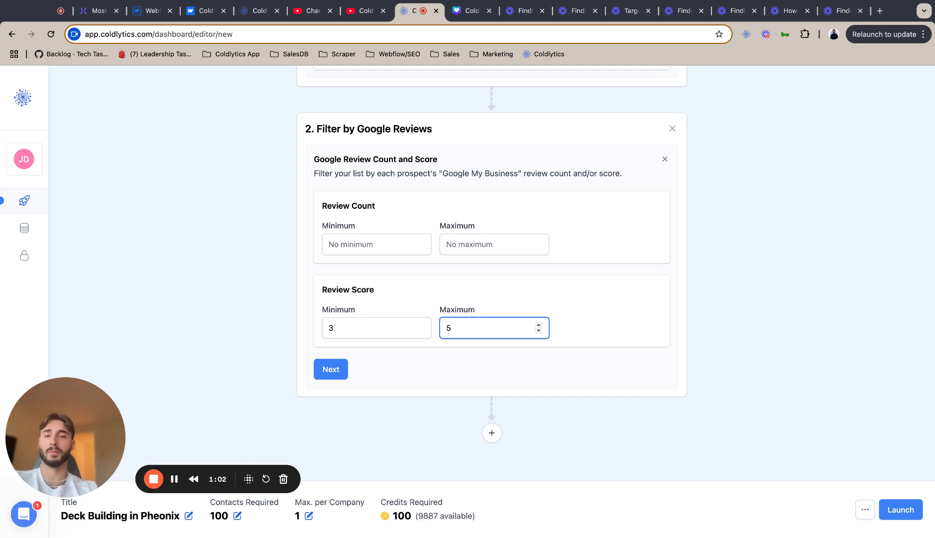
{"action": "left_click", "coordinate": [337, 375]}
Add a Google Maps Search Position filter with 6 as the lower bound and 15 as the upper bound
{"action": "left_click", "coordinate": [436, 395]}
{"action": "left_click", "coordinate": [438, 272]}
{"action": "scroll", "coordinate": [422, 328], "scroll_direction": "down", "scroll_amount": 5}
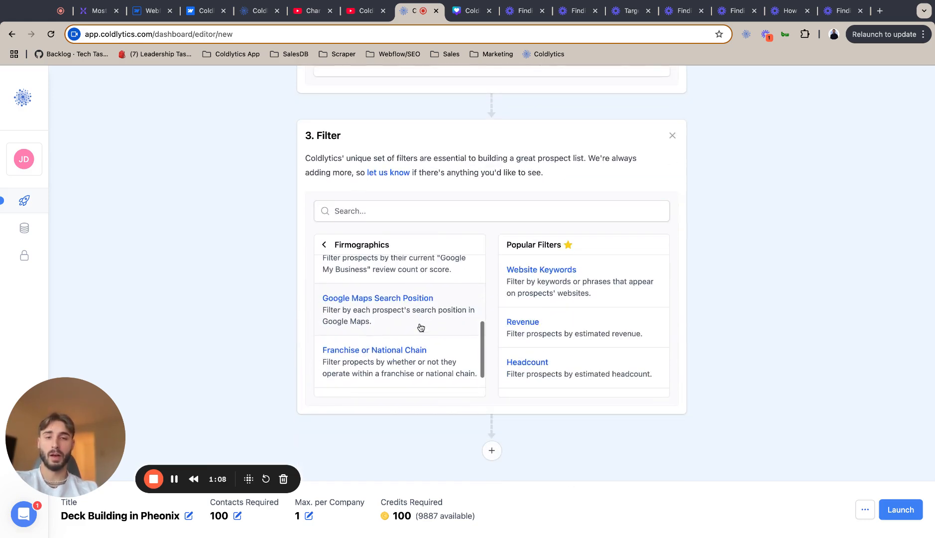
{"action": "left_click", "coordinate": [421, 324]}
{"action": "left_click", "coordinate": [383, 320]}
{"action": "type", "text": "6"}
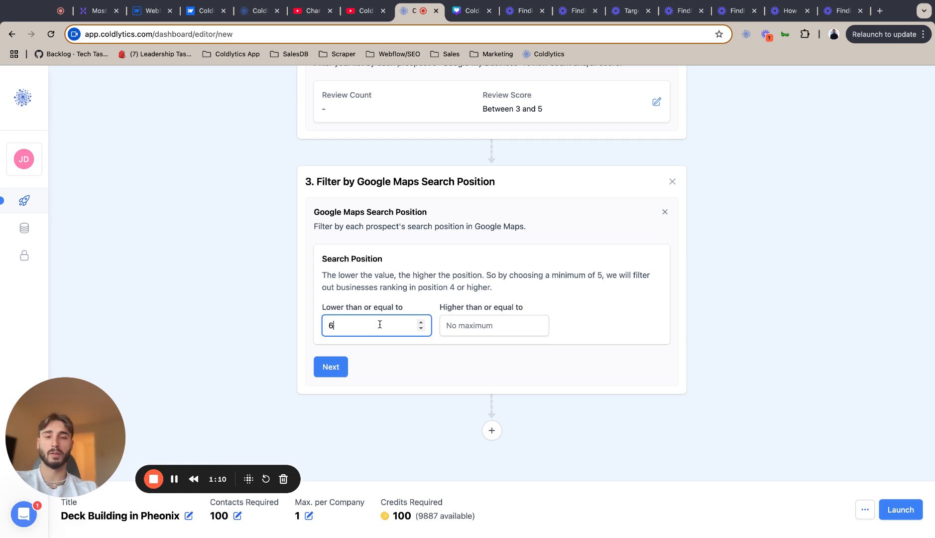
{"action": "left_click", "coordinate": [468, 322]}
{"action": "type", "text": "15"}
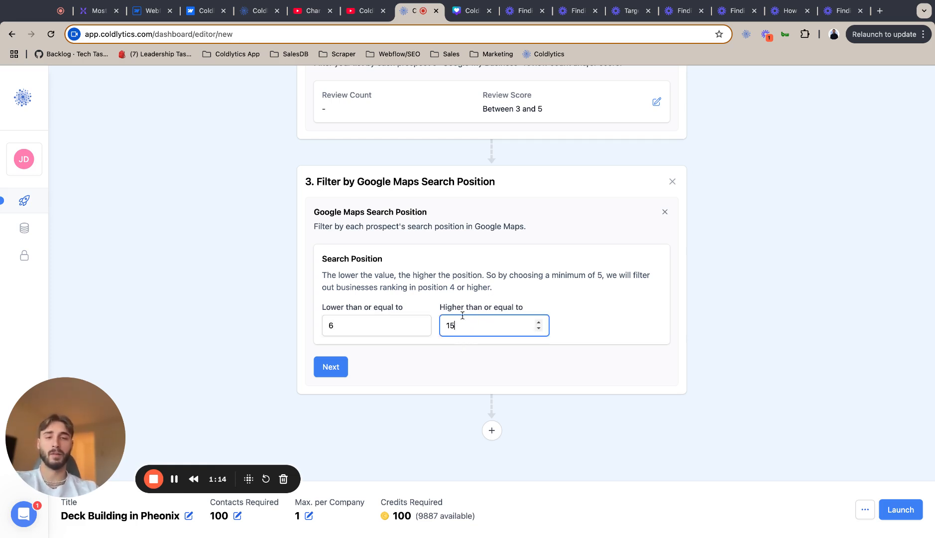
{"action": "left_click", "coordinate": [361, 323]}
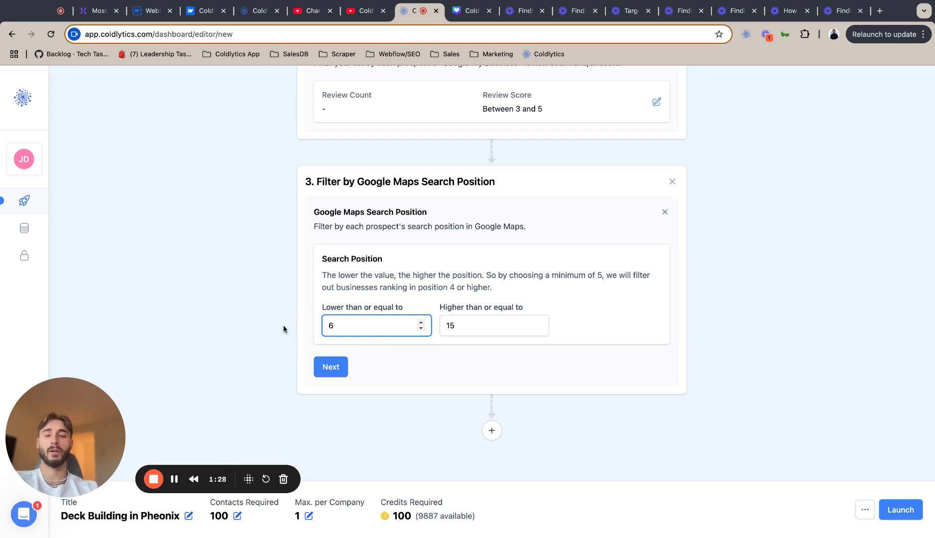
{"action": "left_click", "coordinate": [311, 298]}
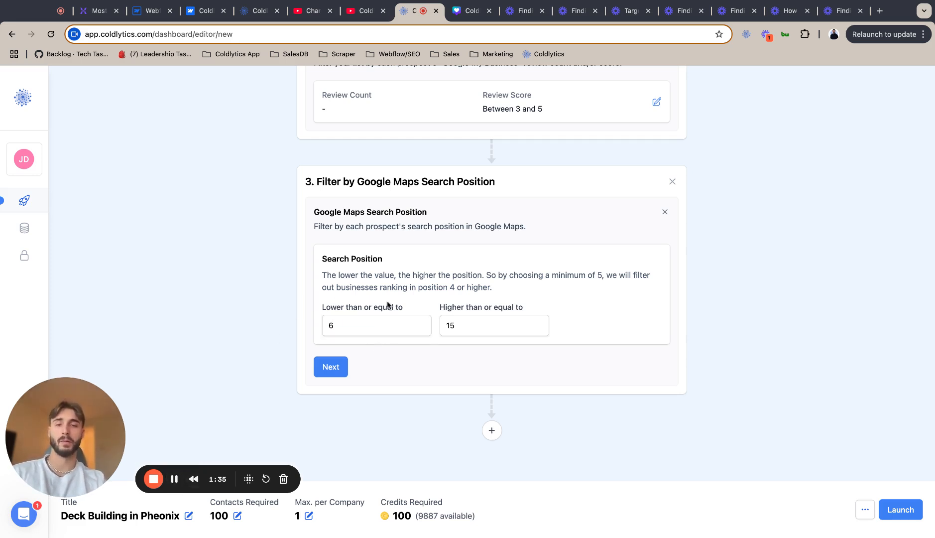
{"action": "left_click", "coordinate": [339, 368]}
Open the data points selection and add Phone Number, Google Review Count, Google Review Score, GMB Profile and GMB Claimed
{"action": "left_click", "coordinate": [557, 398]}
{"action": "scroll", "coordinate": [557, 400], "scroll_direction": "down", "scroll_amount": 3}
{"action": "left_click", "coordinate": [636, 242]}
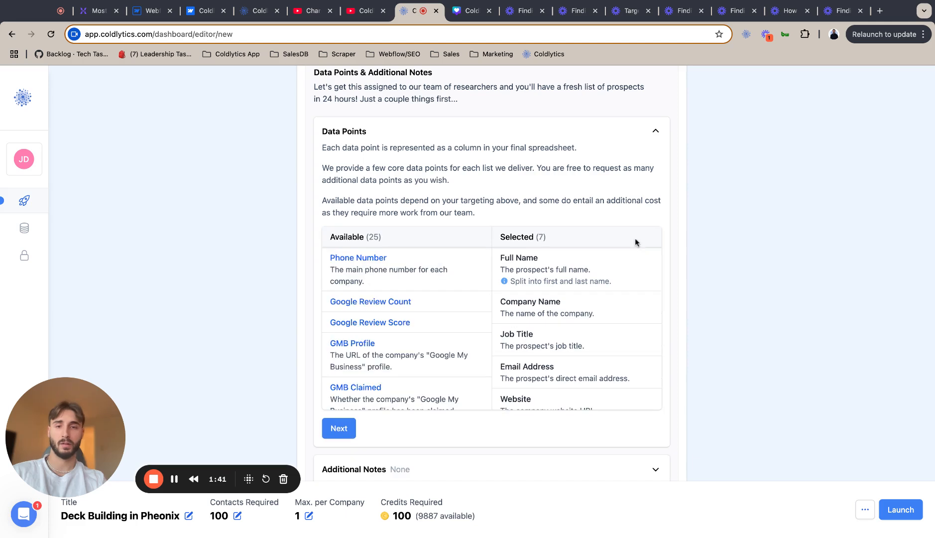
{"action": "left_click", "coordinate": [366, 270]}
{"action": "left_click", "coordinate": [367, 270]}
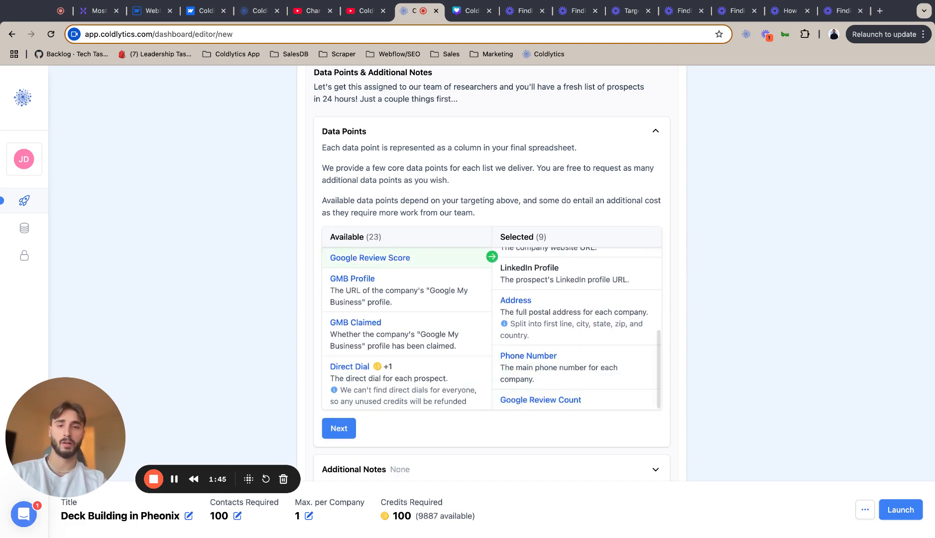
{"action": "left_click", "coordinate": [367, 270]}
{"action": "left_click", "coordinate": [366, 270]}
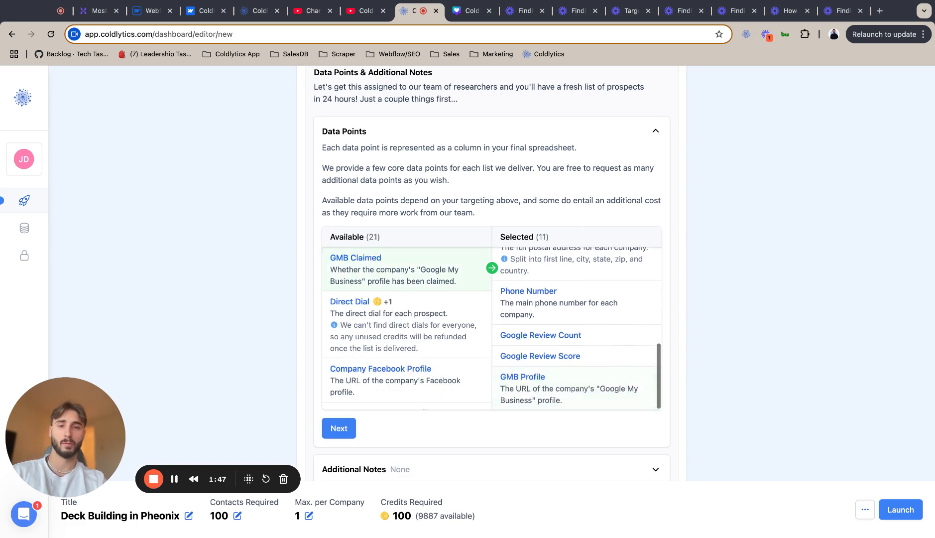
{"action": "left_click", "coordinate": [367, 270]}
Add the company Facebook, Instagram, LinkedIn, TikTok and Twitter profiles to the selected data points
{"action": "scroll", "coordinate": [528, 388], "scroll_direction": "down", "scroll_amount": 1}
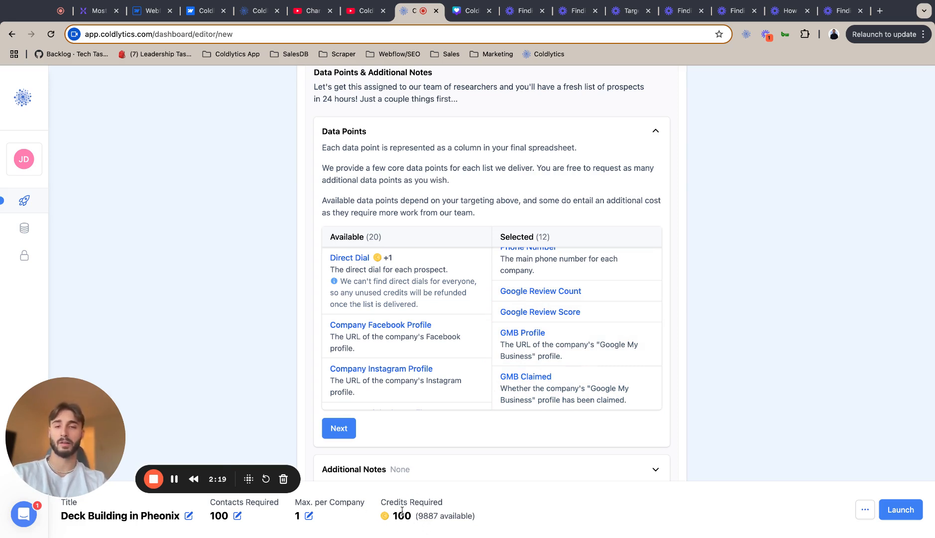
{"action": "left_click", "coordinate": [374, 338]}
{"action": "left_click", "coordinate": [374, 338]}
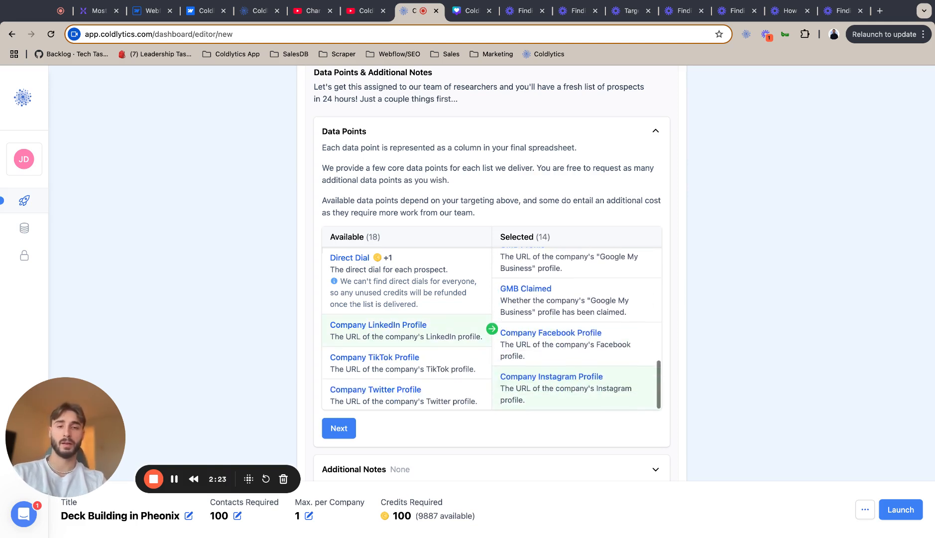
{"action": "left_click", "coordinate": [374, 338]}
{"action": "left_click", "coordinate": [375, 339]}
{"action": "left_click", "coordinate": [375, 338]}
Add Search Term, Search Location and Search Position to the selected data points
{"action": "scroll", "coordinate": [374, 338], "scroll_direction": "down", "scroll_amount": 5}
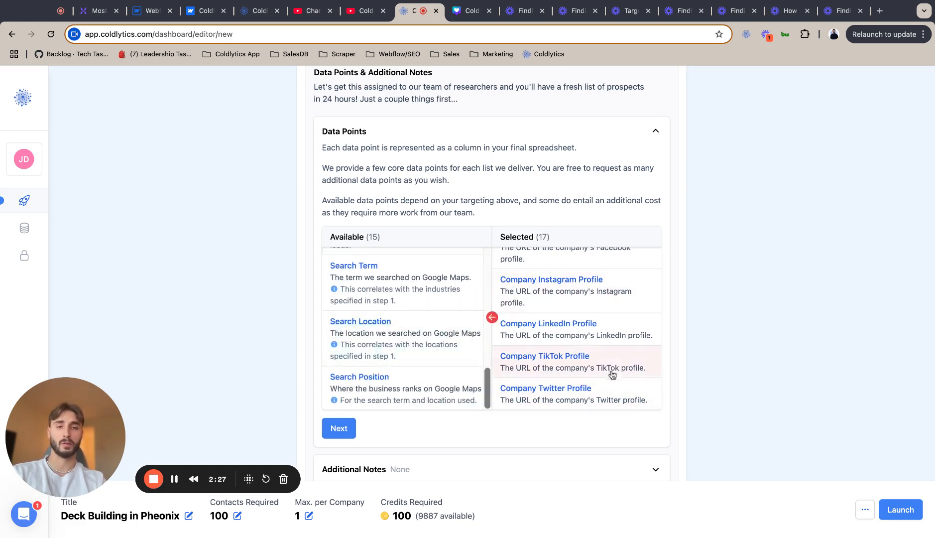
{"action": "left_click", "coordinate": [422, 296]}
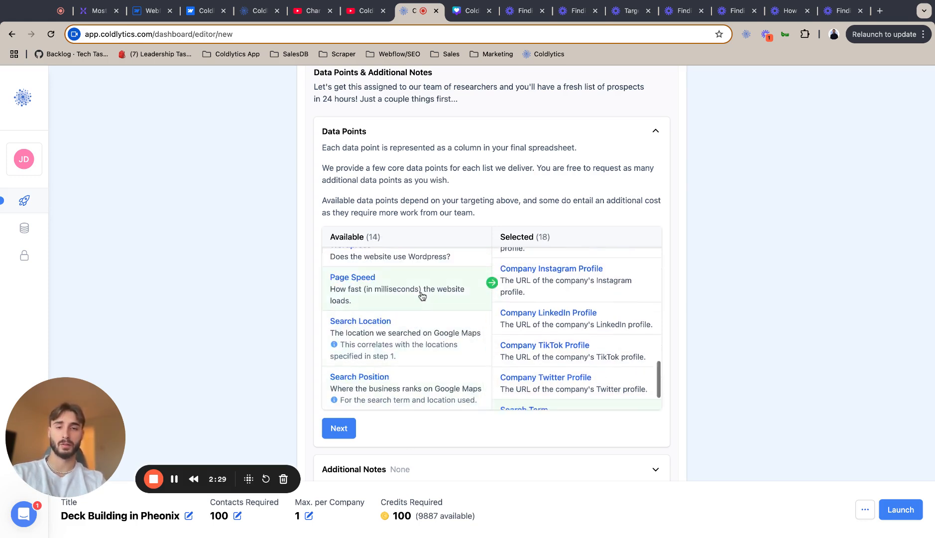
{"action": "left_click", "coordinate": [411, 336]}
{"action": "left_click", "coordinate": [388, 384]}
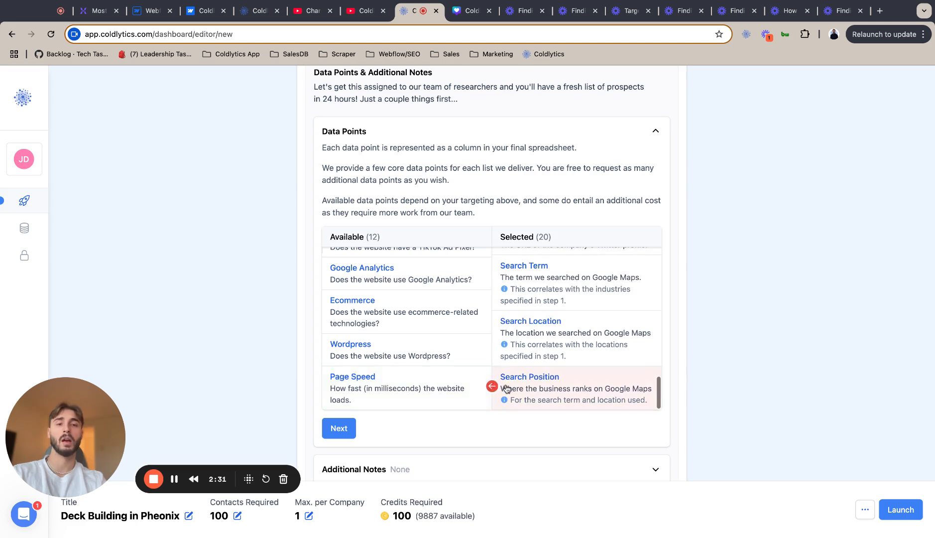
{"action": "scroll", "coordinate": [563, 364], "scroll_direction": "up", "scroll_amount": 5}
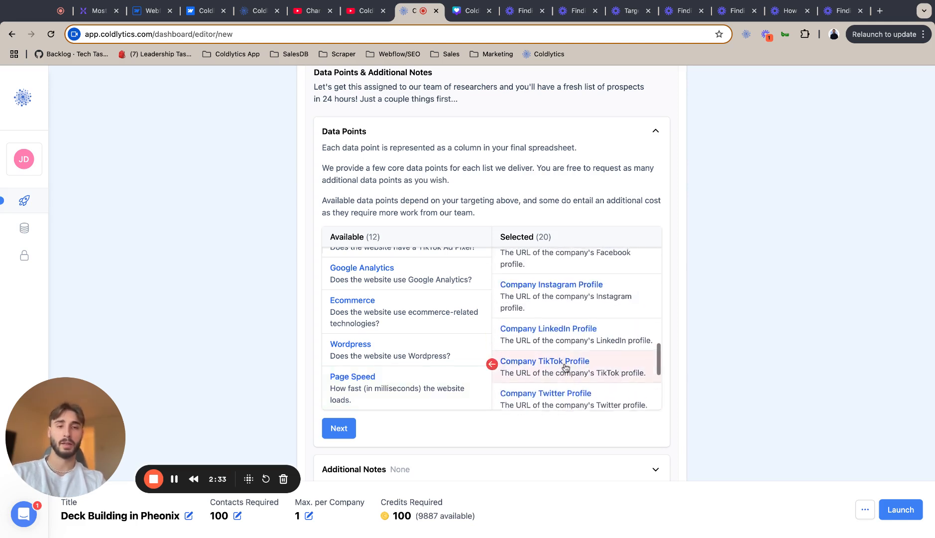
{"action": "scroll", "coordinate": [603, 333], "scroll_direction": "down", "scroll_amount": 5}
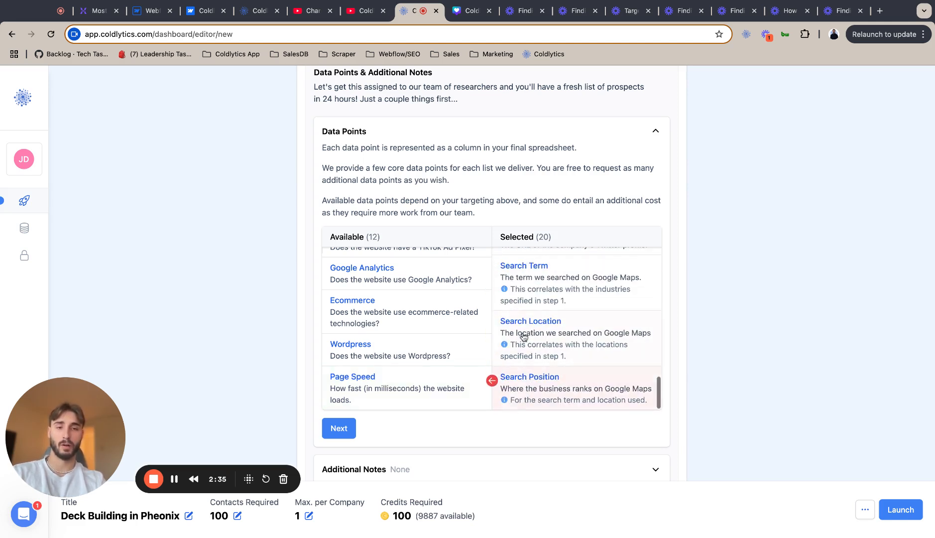
{"action": "scroll", "coordinate": [547, 324], "scroll_direction": "up", "scroll_amount": 4}
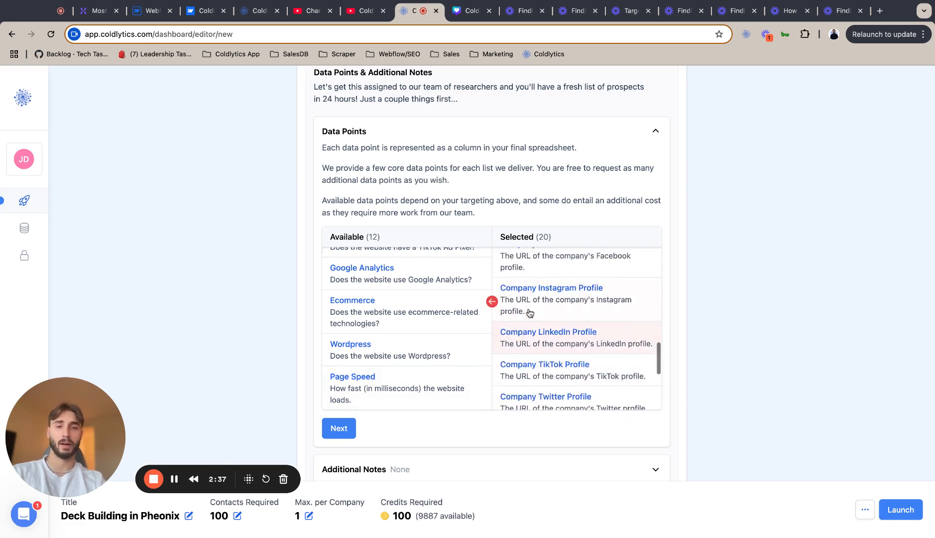
{"action": "scroll", "coordinate": [572, 332], "scroll_direction": "down", "scroll_amount": 4}
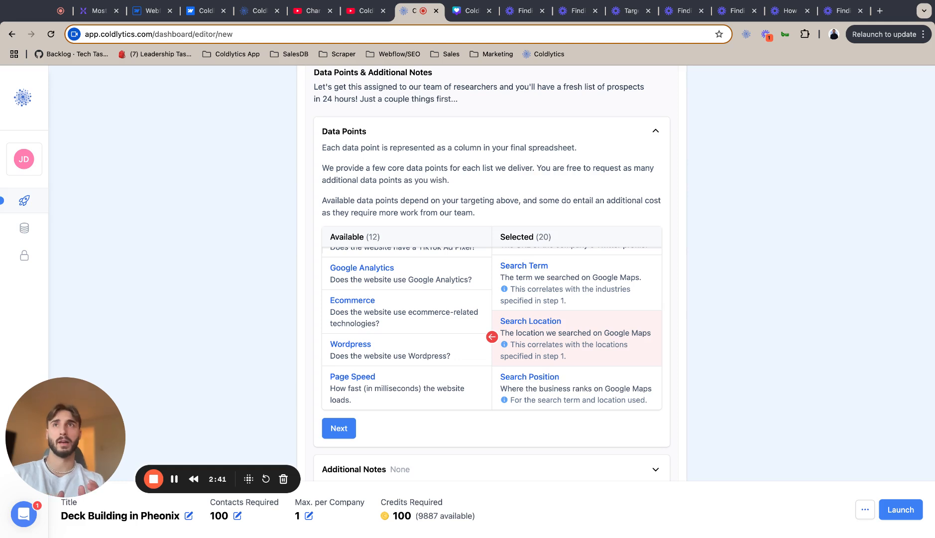
{"action": "scroll", "coordinate": [579, 358], "scroll_direction": "up", "scroll_amount": 2}
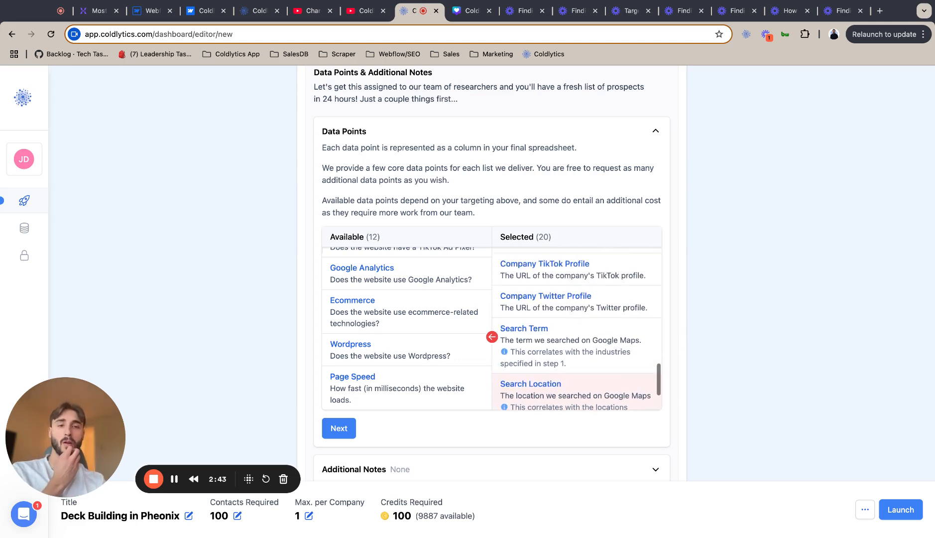
{"action": "scroll", "coordinate": [580, 362], "scroll_direction": "down", "scroll_amount": 2}
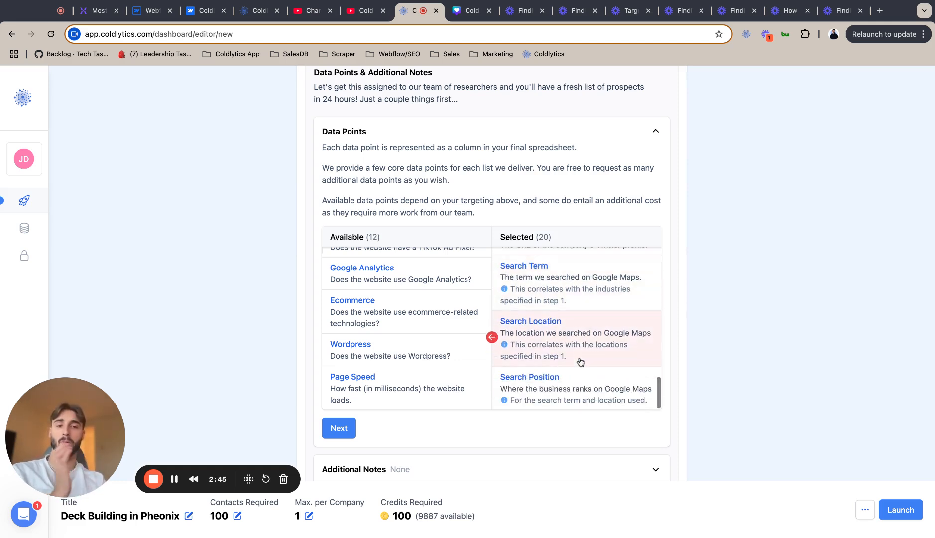
Add Revenue, Headcount and Date Established to the selected data points
{"action": "scroll", "coordinate": [580, 362], "scroll_direction": "up", "scroll_amount": 2}
{"action": "scroll", "coordinate": [547, 338], "scroll_direction": "up", "scroll_amount": 1}
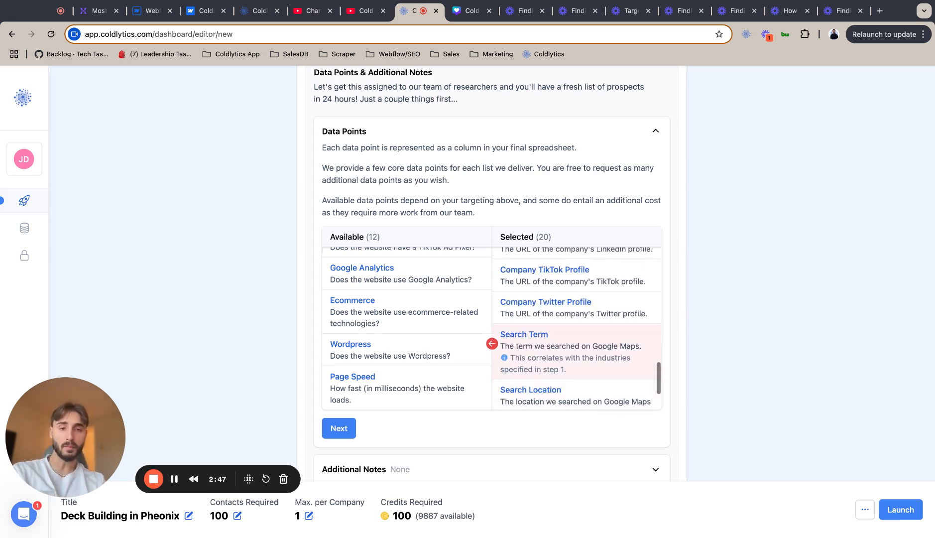
{"action": "scroll", "coordinate": [546, 339], "scroll_direction": "up", "scroll_amount": 2}
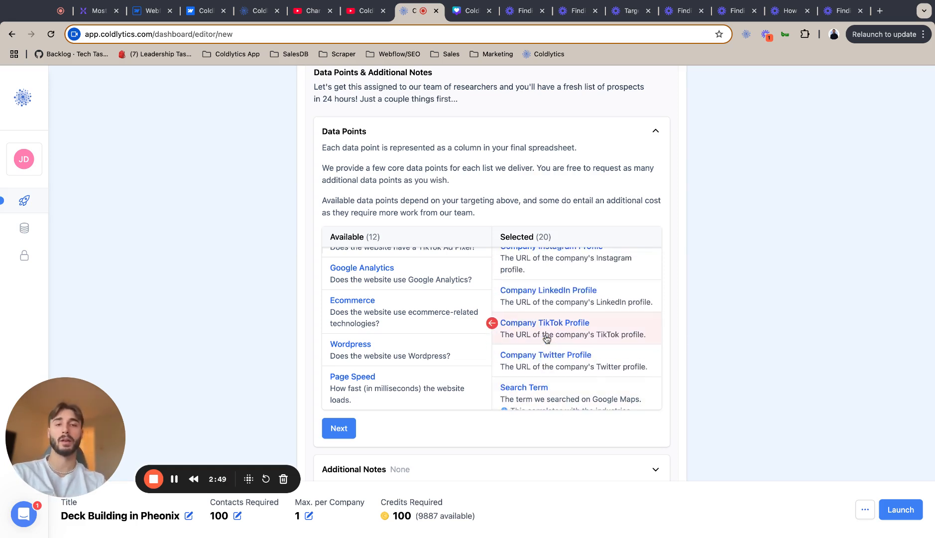
{"action": "scroll", "coordinate": [555, 334], "scroll_direction": "up", "scroll_amount": 2}
{"action": "scroll", "coordinate": [397, 328], "scroll_direction": "up", "scroll_amount": 4}
{"action": "scroll", "coordinate": [397, 327], "scroll_direction": "up", "scroll_amount": 4}
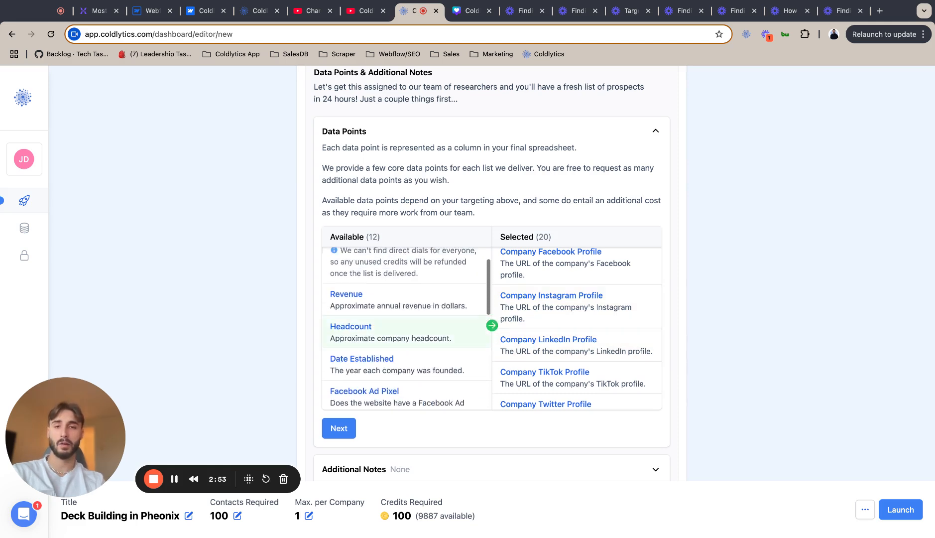
{"action": "left_click", "coordinate": [397, 311]}
{"action": "left_click", "coordinate": [397, 315]}
{"action": "left_click", "coordinate": [397, 314]}
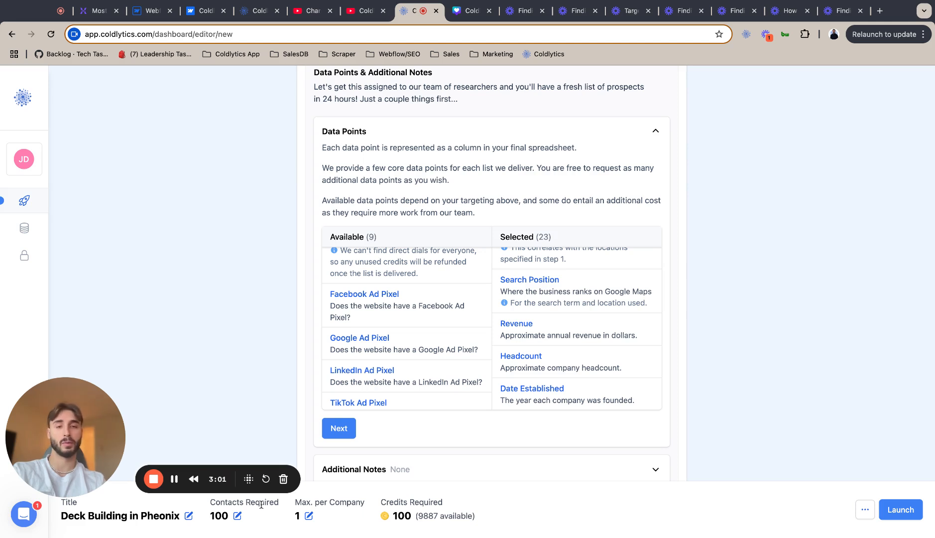
Add the Facebook, LinkedIn, Google and TikTok Ad Pixel checks to the selected data points
{"action": "left_click", "coordinate": [403, 319]}
{"action": "left_click", "coordinate": [403, 318]}
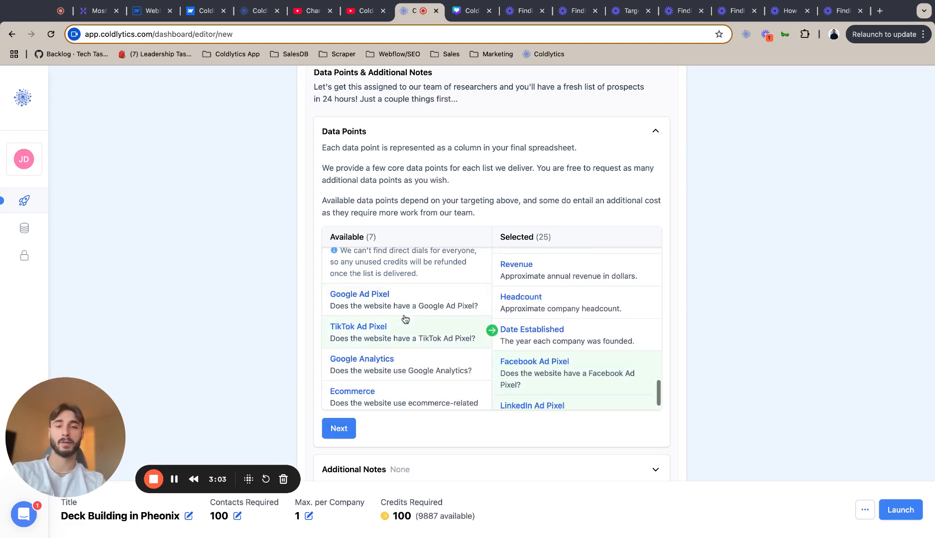
{"action": "left_click", "coordinate": [404, 311]}
{"action": "left_click", "coordinate": [404, 311]}
Add Google Analytics, Ecommerce, Wordpress and Page Speed to the selected data points, leaving out Direct Dial
{"action": "left_click", "coordinate": [404, 311]}
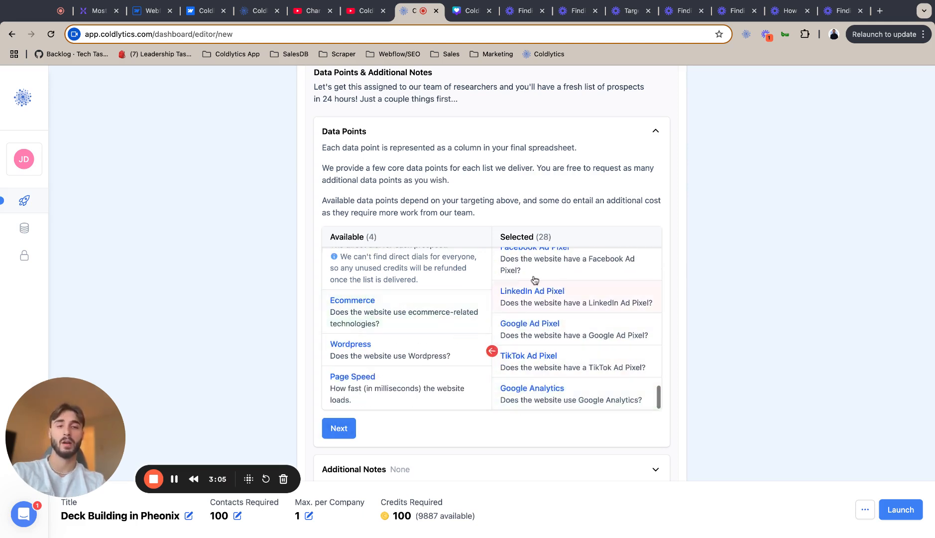
{"action": "left_click", "coordinate": [532, 393]}
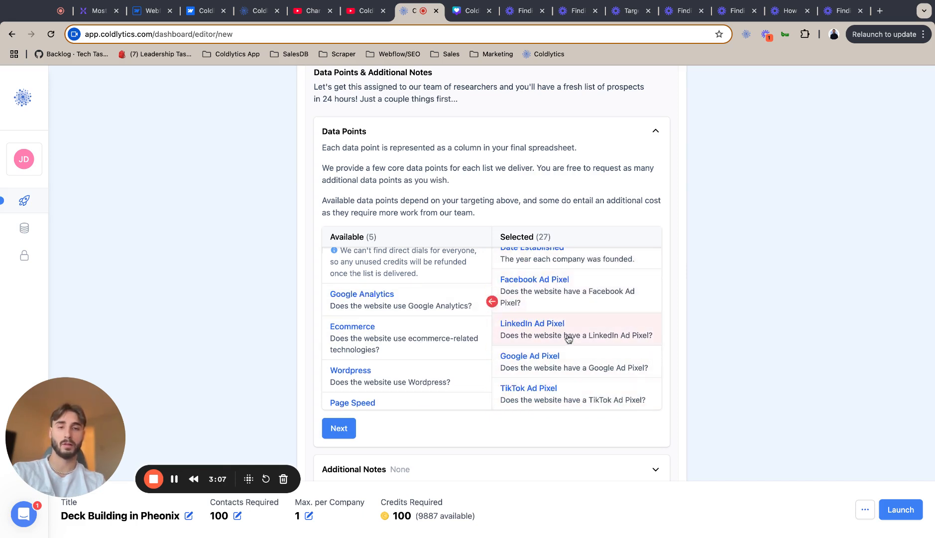
{"action": "left_click", "coordinate": [382, 306]}
{"action": "left_click", "coordinate": [382, 306]}
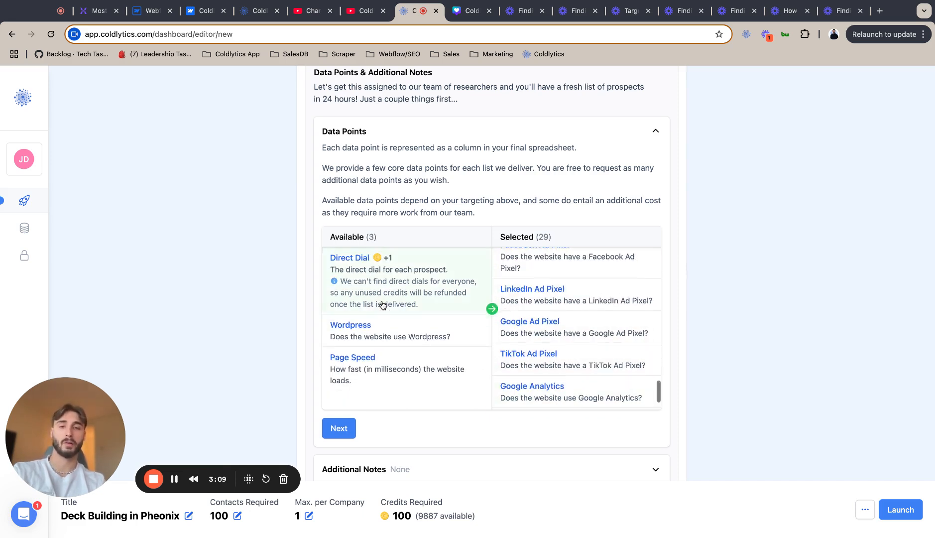
{"action": "left_click", "coordinate": [379, 333]}
{"action": "left_click", "coordinate": [378, 348]}
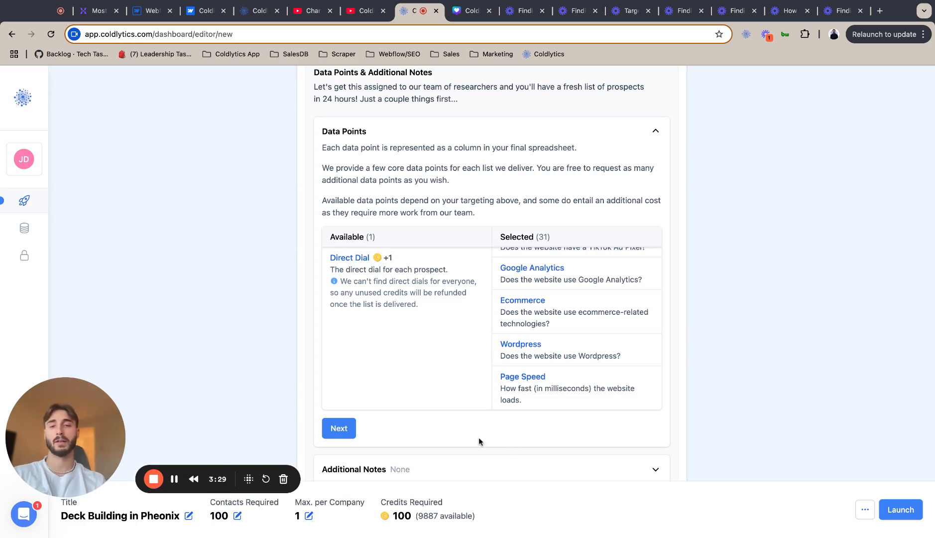
Confirm the data points with the additional notes left empty, and save the task as a draft
{"action": "left_click", "coordinate": [337, 431]}
{"action": "left_click", "coordinate": [340, 404]}
{"action": "left_click_drag", "start_coordinate": [54, 451], "coordinate": [56, 423]}
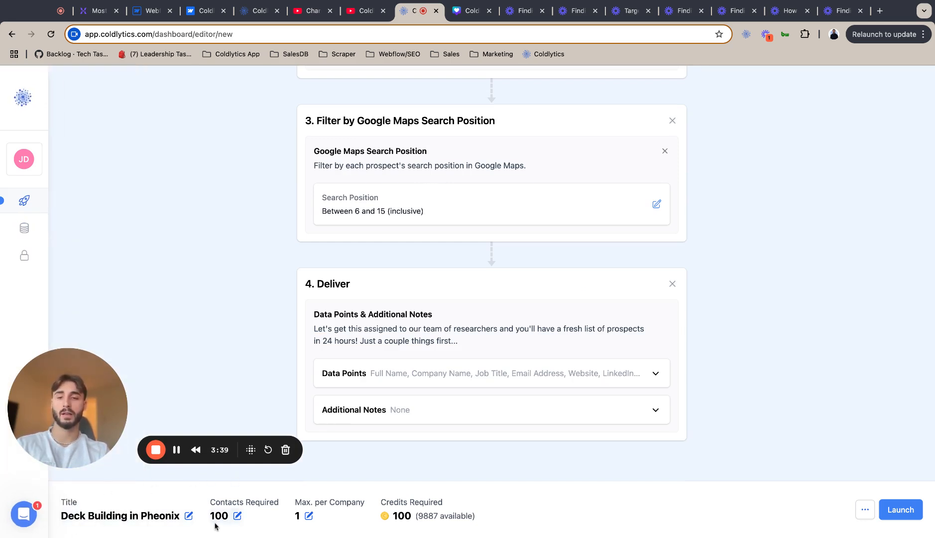
{"action": "left_click", "coordinate": [865, 509]}
{"action": "left_click", "coordinate": [852, 483]}
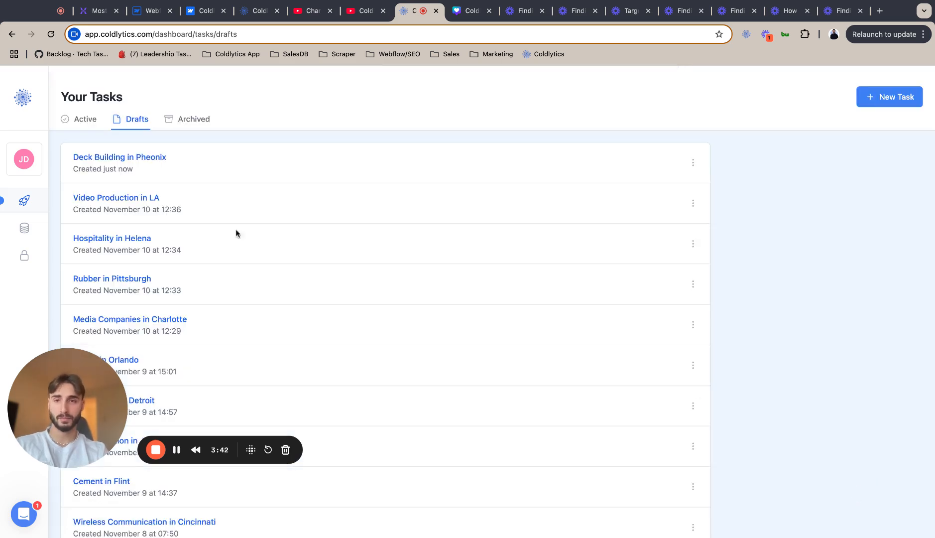
Reopen the Deck Building in Pheonix draft and launch the task
{"action": "left_click", "coordinate": [148, 158]}
{"action": "scroll", "coordinate": [488, 300], "scroll_direction": "down", "scroll_amount": 10}
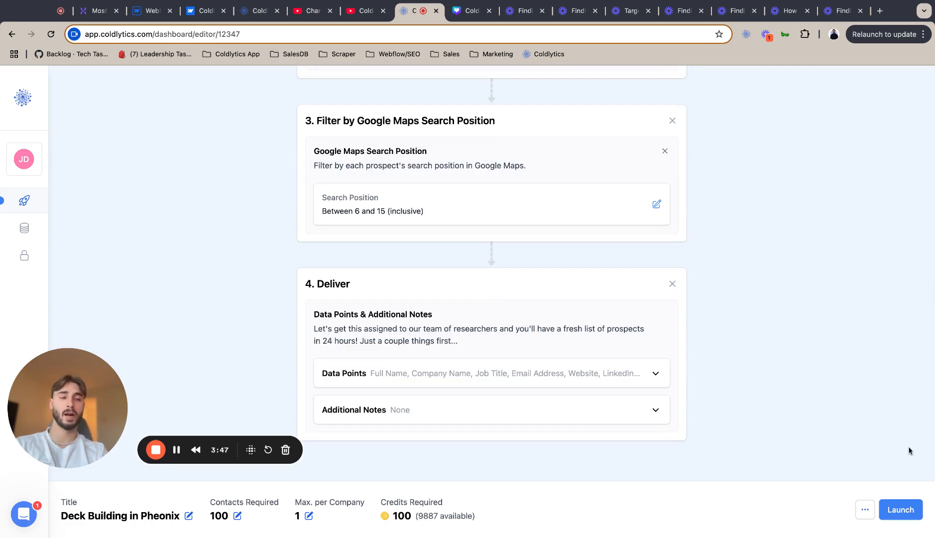
{"action": "left_click", "coordinate": [913, 513]}
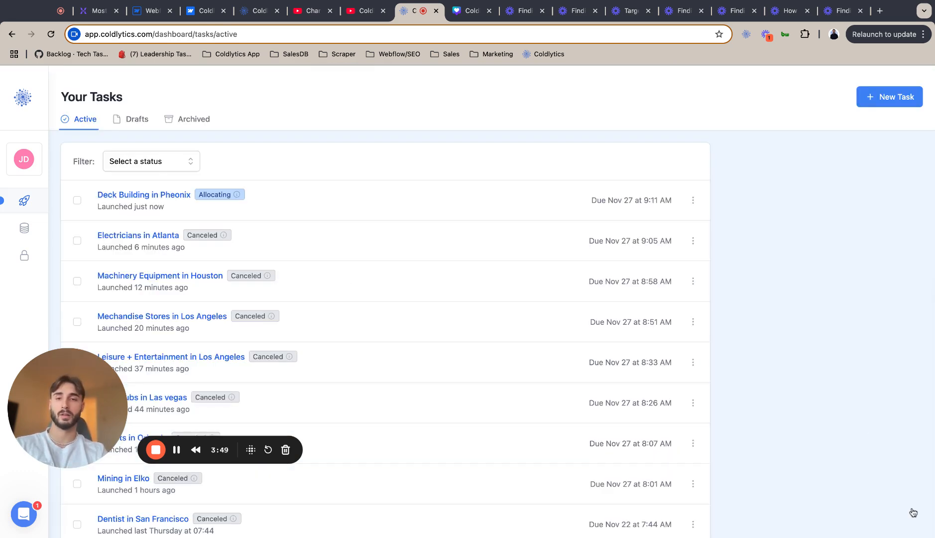